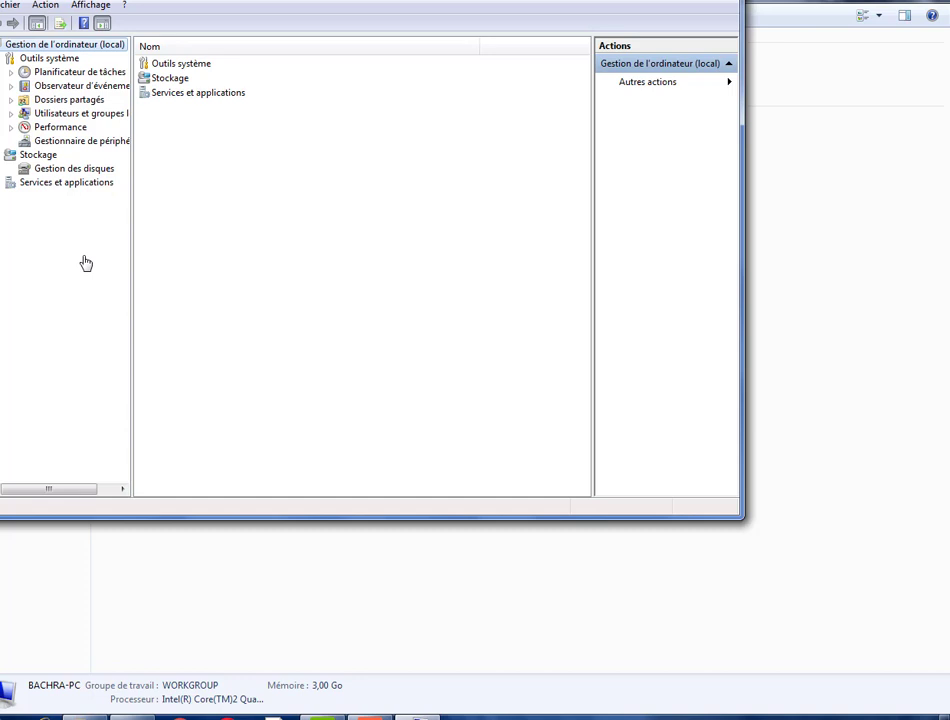
Step: Open disk management and delete the data (F:) volume on Disk 0, accepting the loss of its data
left_click(77, 170)
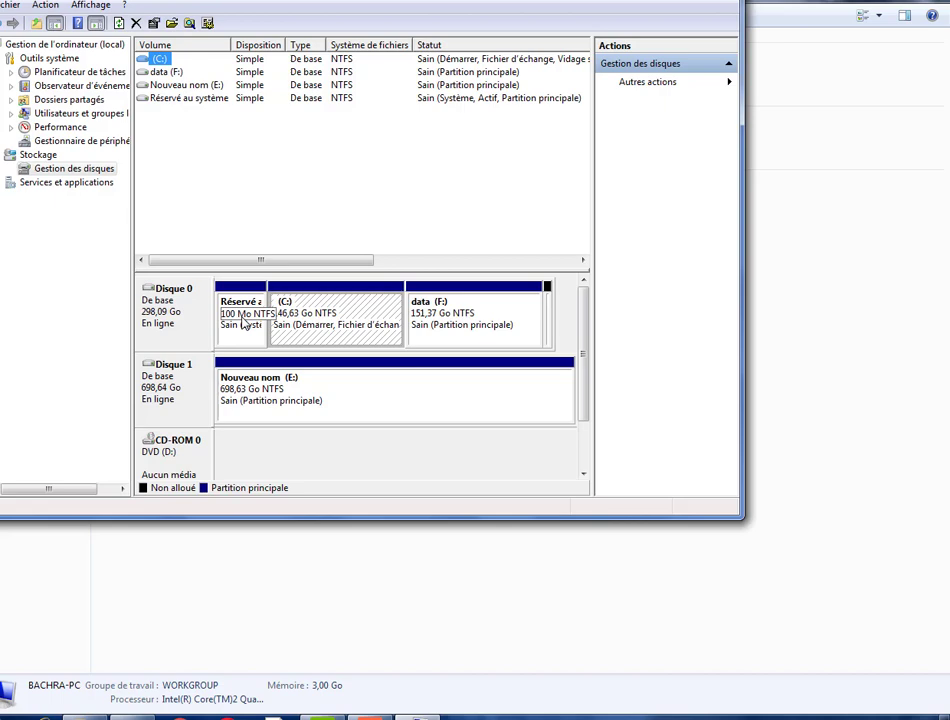
right_click(416, 338)
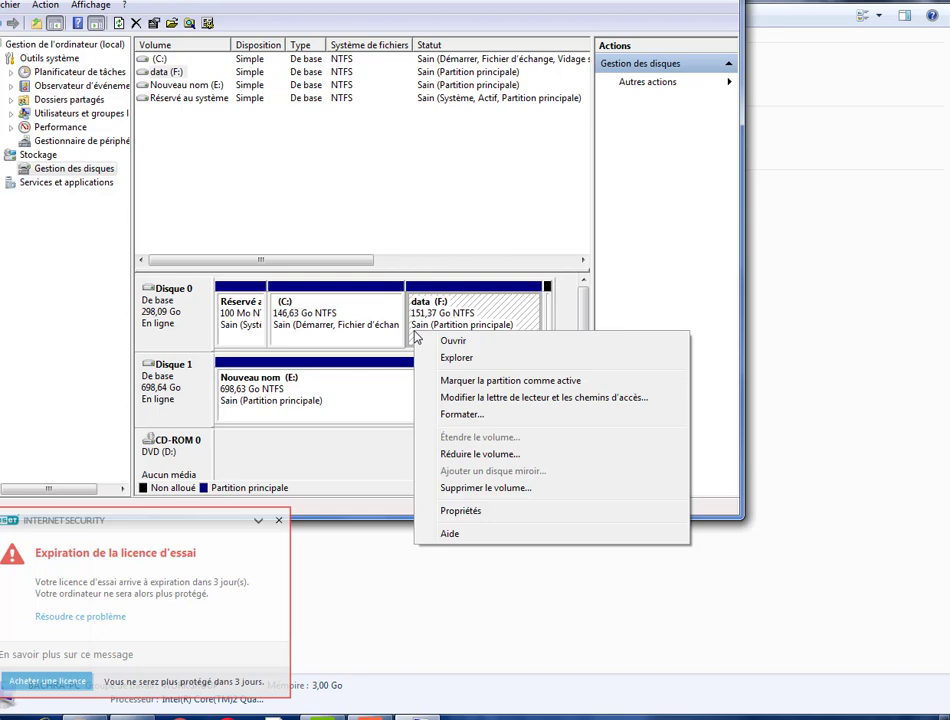
left_click(456, 488)
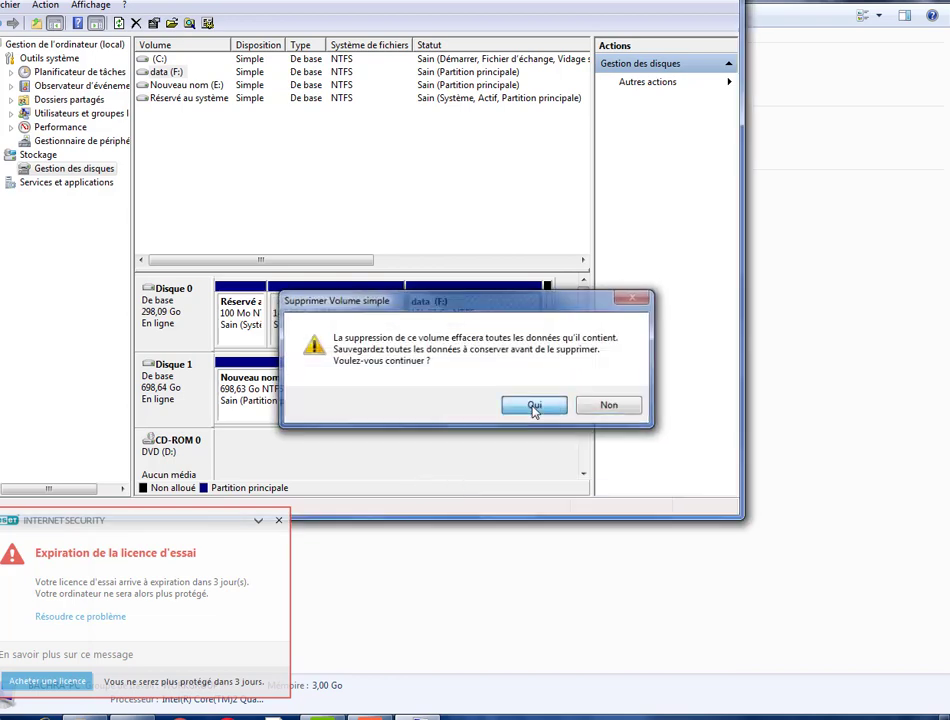
left_click(534, 406)
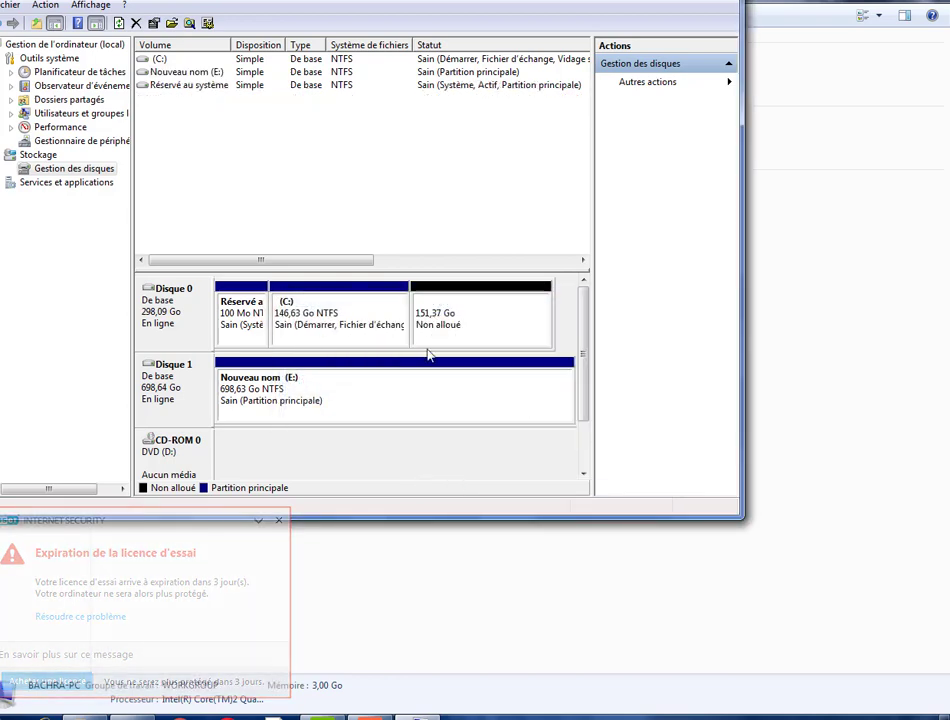
Step: Extend the C: volume with all 154998 MB of available unallocated space on Disk 0
right_click(384, 336)
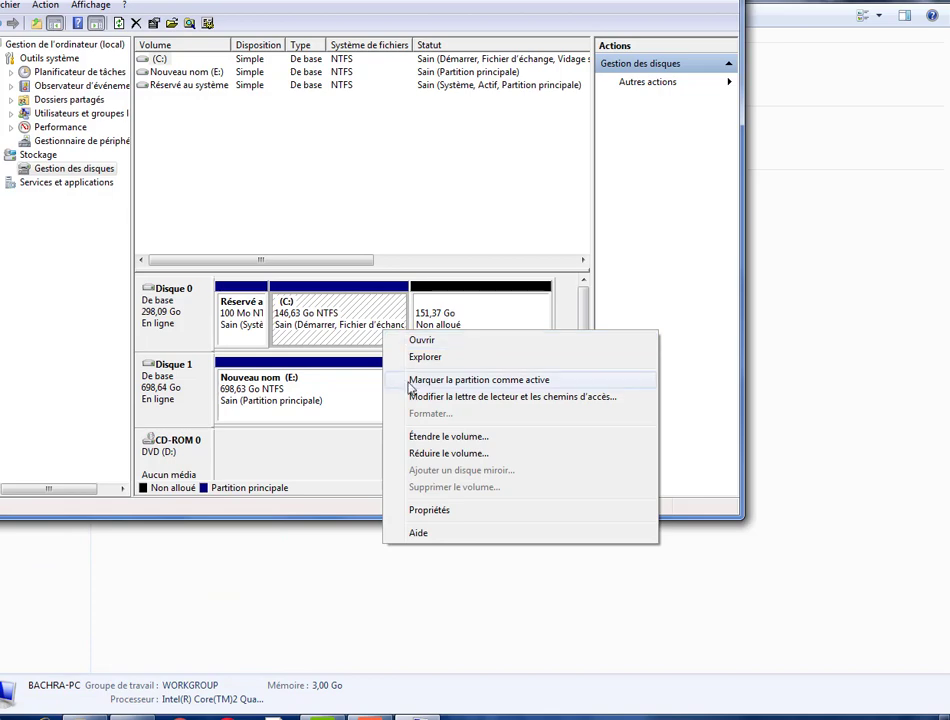
left_click(414, 437)
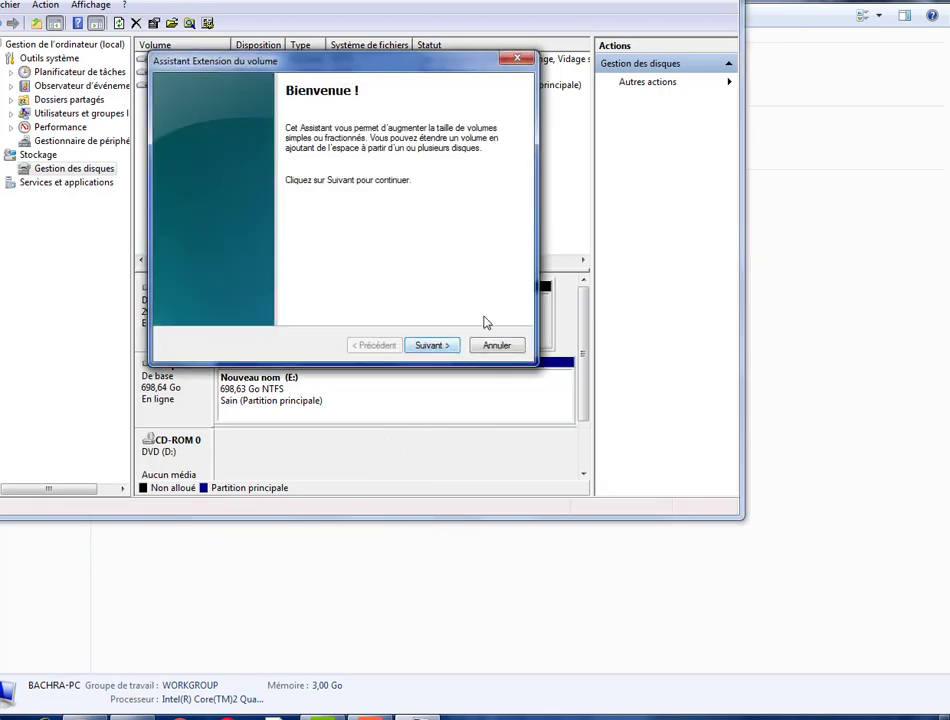
left_click(437, 350)
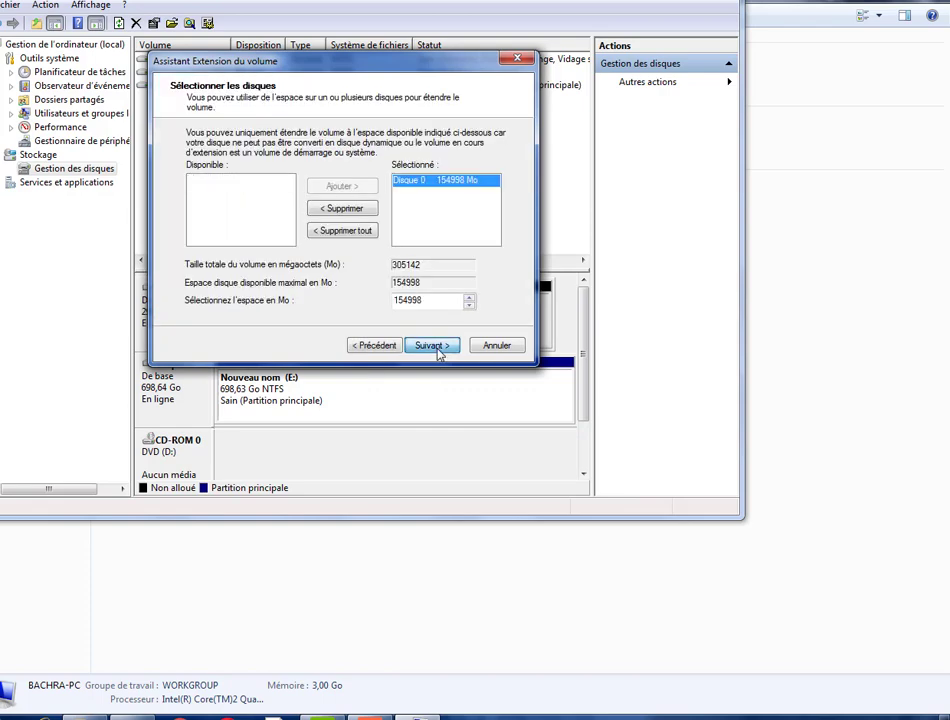
left_click(437, 348)
left_click(437, 348)
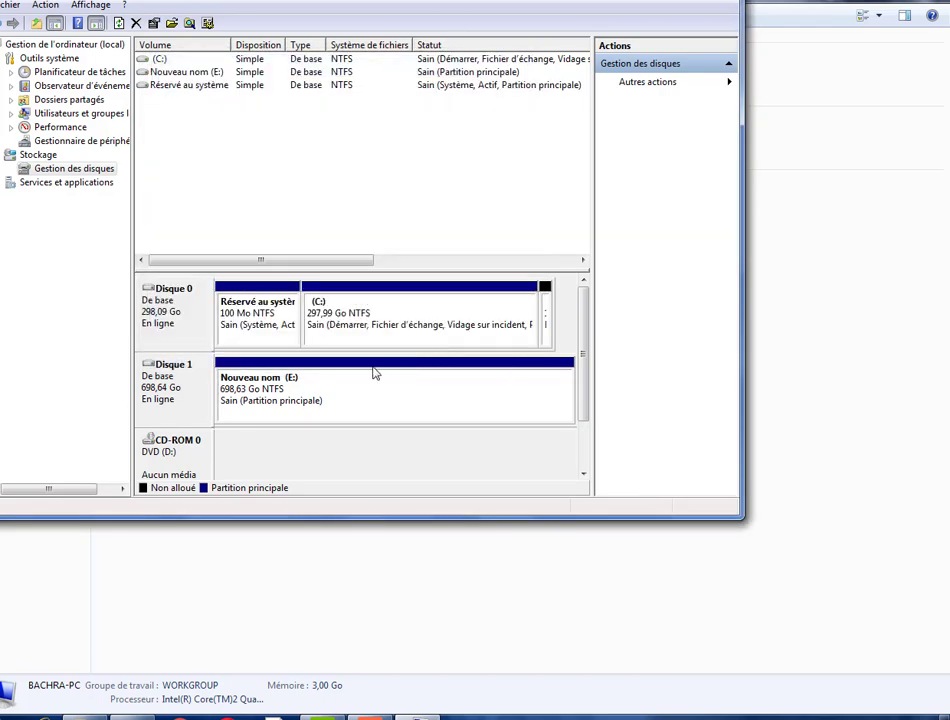
Step: Shrink the C: volume by 216180 MB, dismissing the Windows colour scheme prompt without changing the scheme
right_click(422, 322)
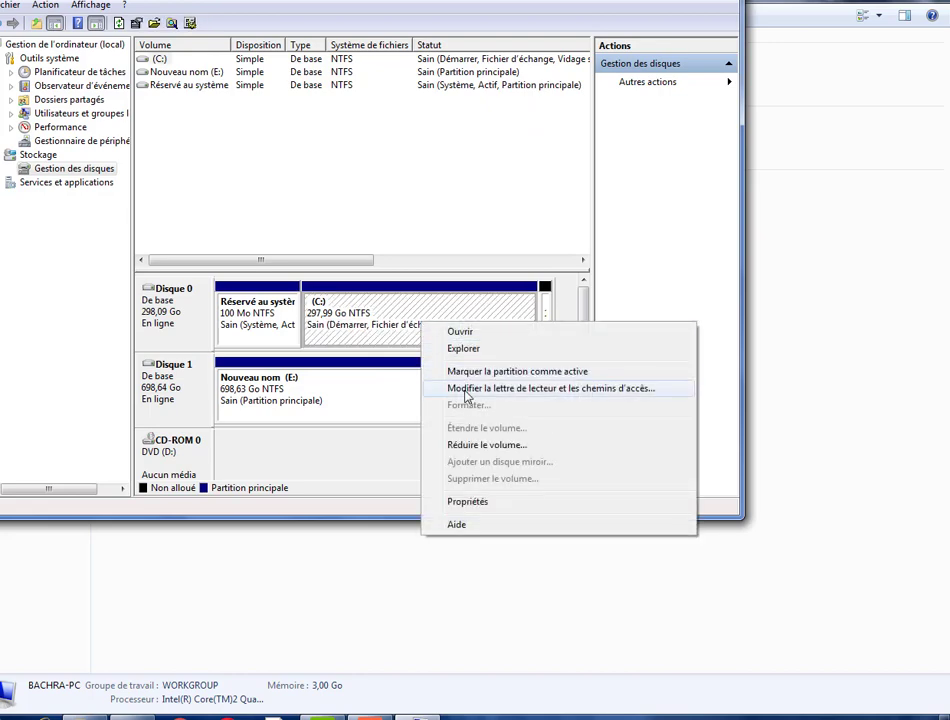
left_click(471, 444)
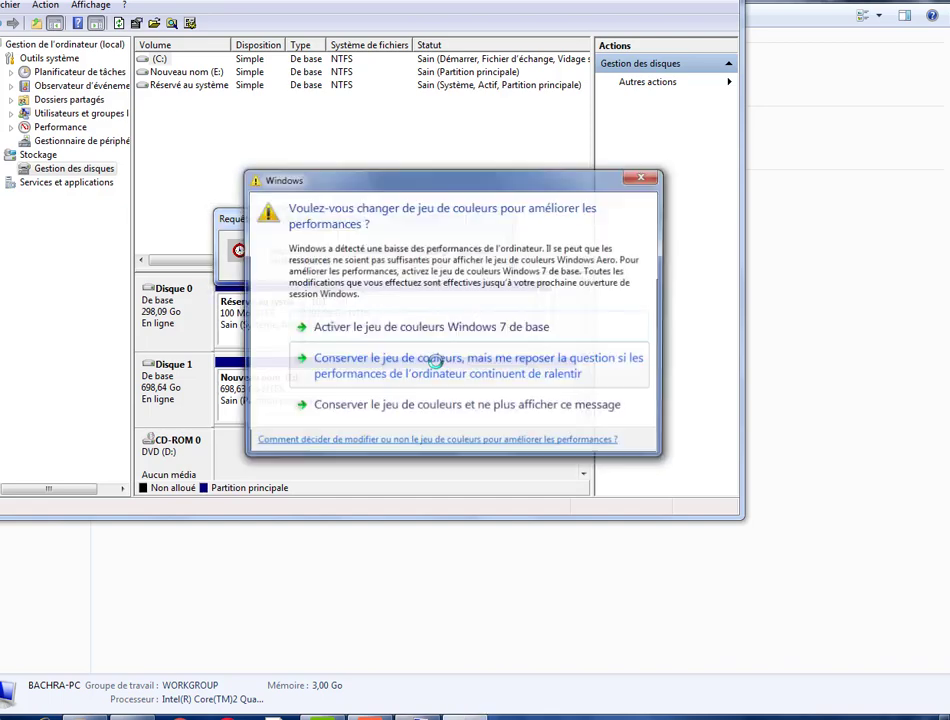
left_click(645, 177)
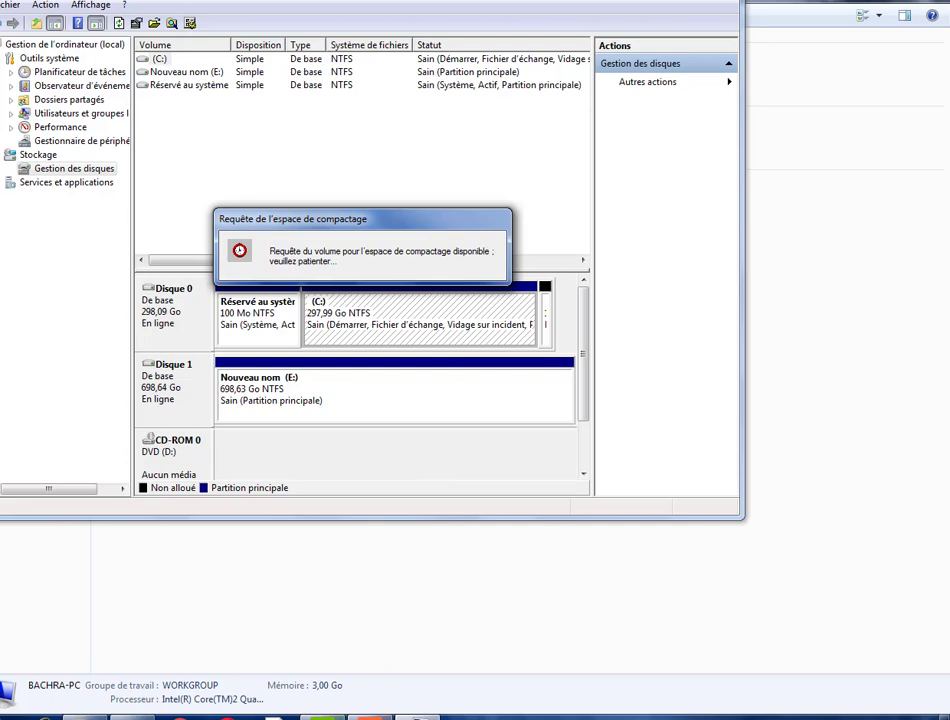
left_click(396, 676)
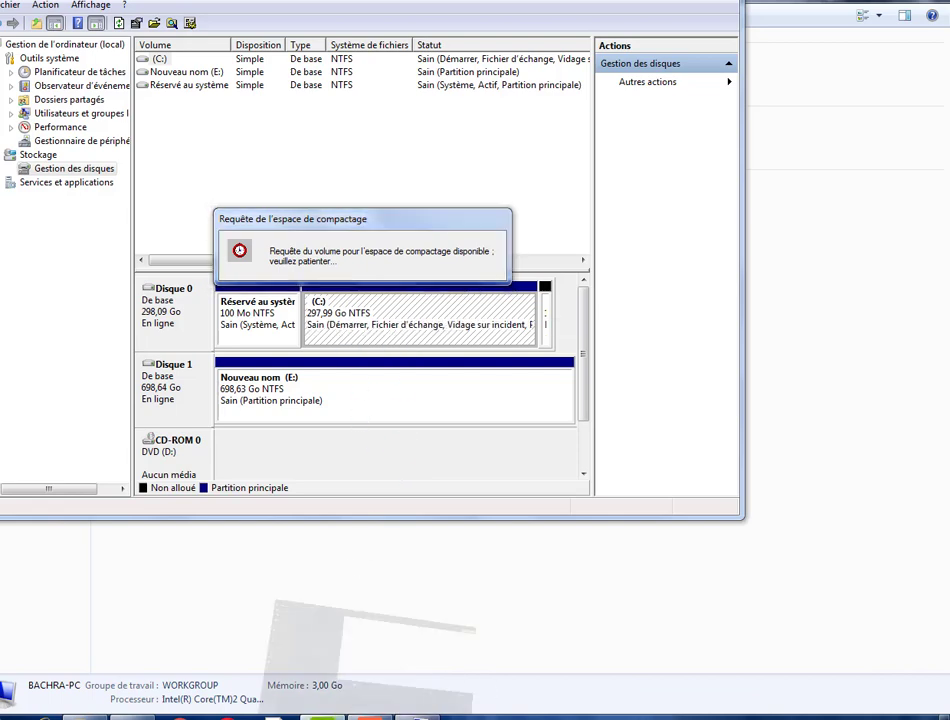
key("F10")
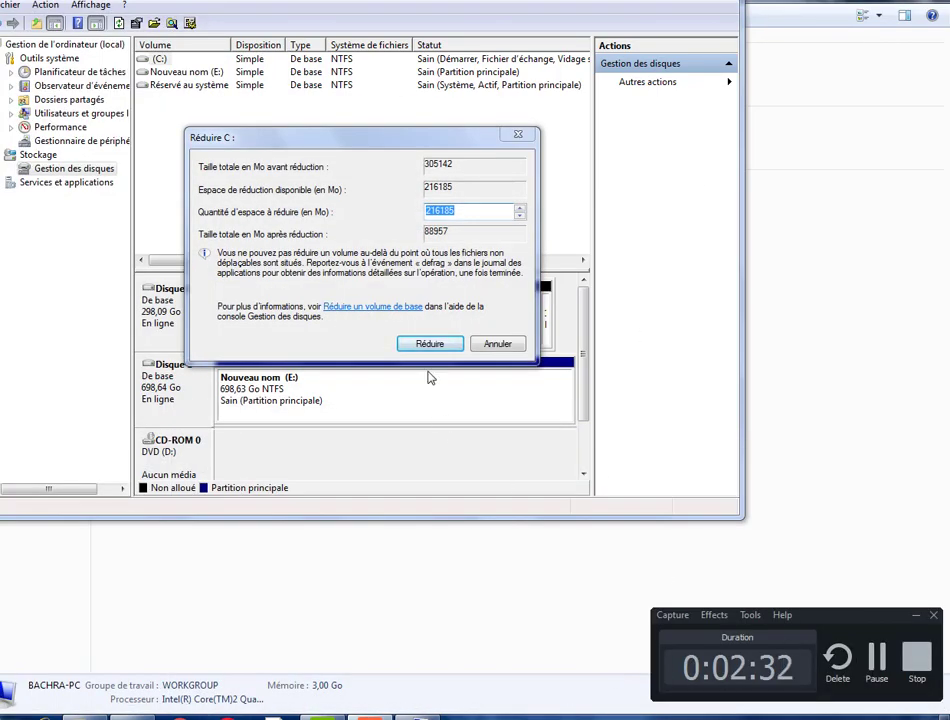
left_click(520, 217)
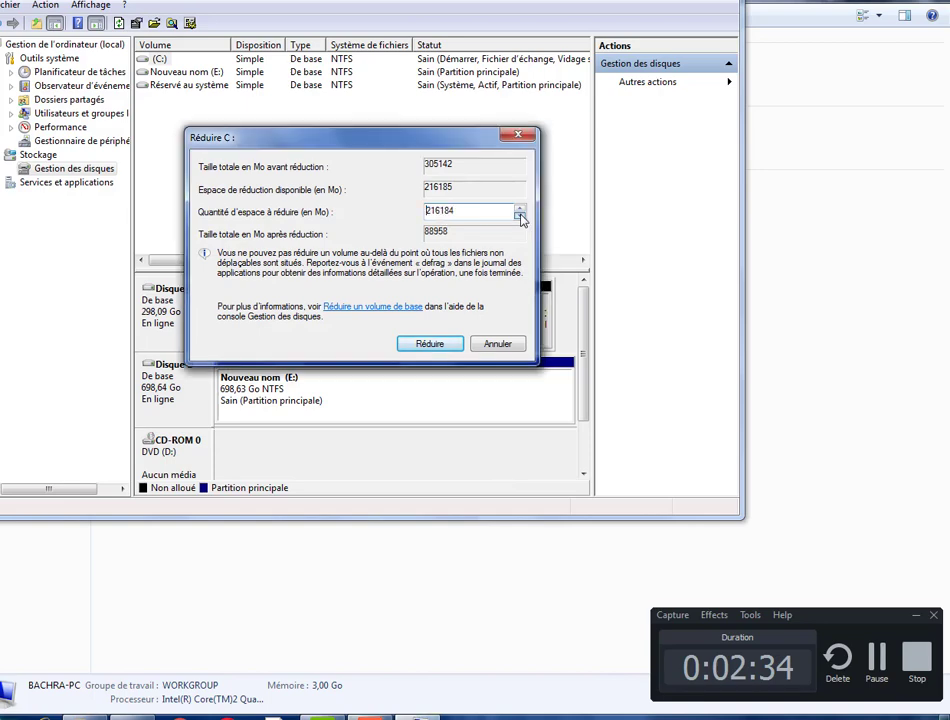
left_click(520, 217)
left_click(520, 217)
left_click(520, 217)
left_click(520, 217)
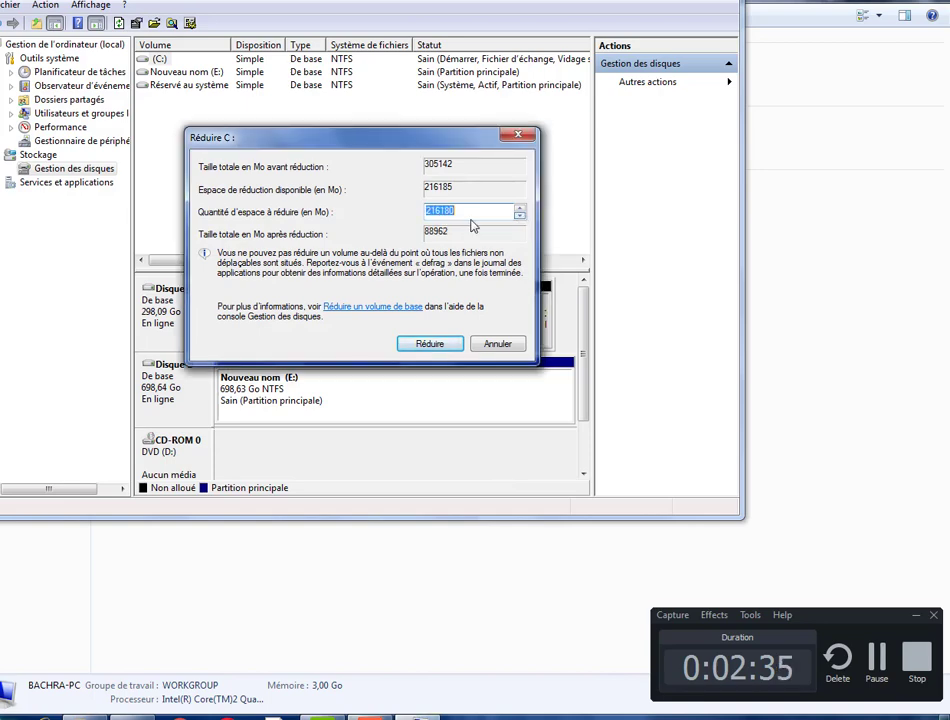
left_click(430, 345)
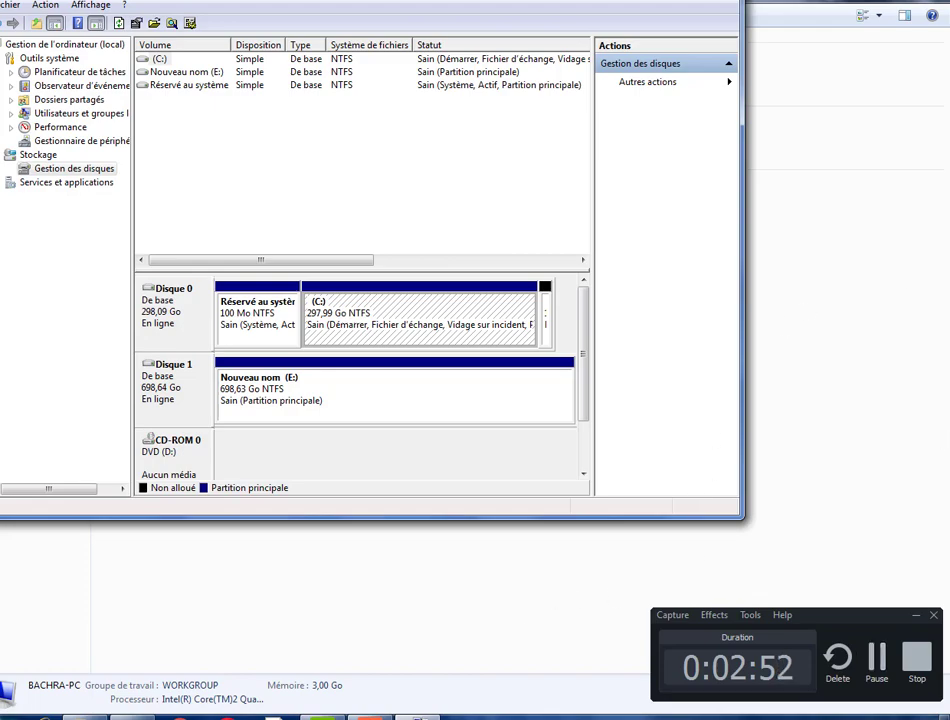
Step: Create a simple NTFS volume in Disk 0's unallocated space, with drive letter F and the label Nouveau nom
mouse_move(418, 716)
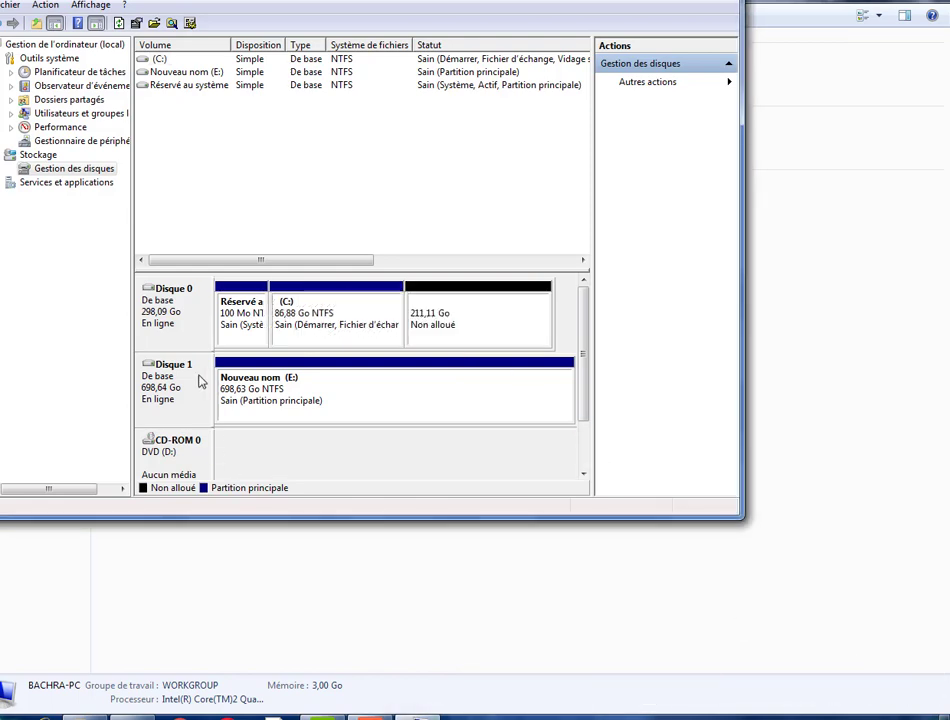
right_click(455, 322)
left_click(494, 327)
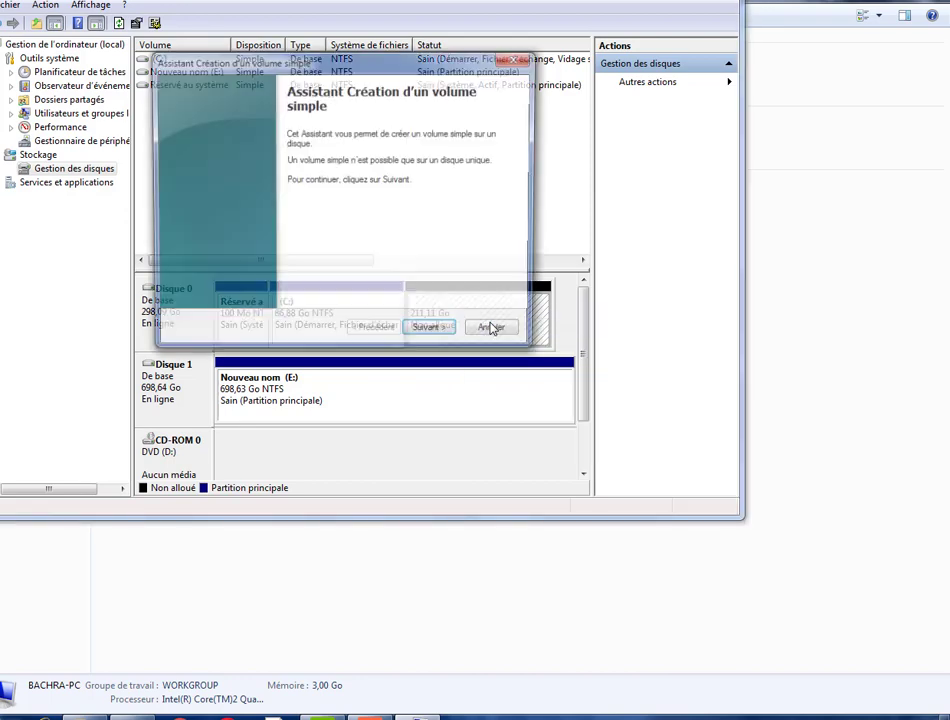
left_click(433, 333)
left_click(432, 333)
left_click(432, 333)
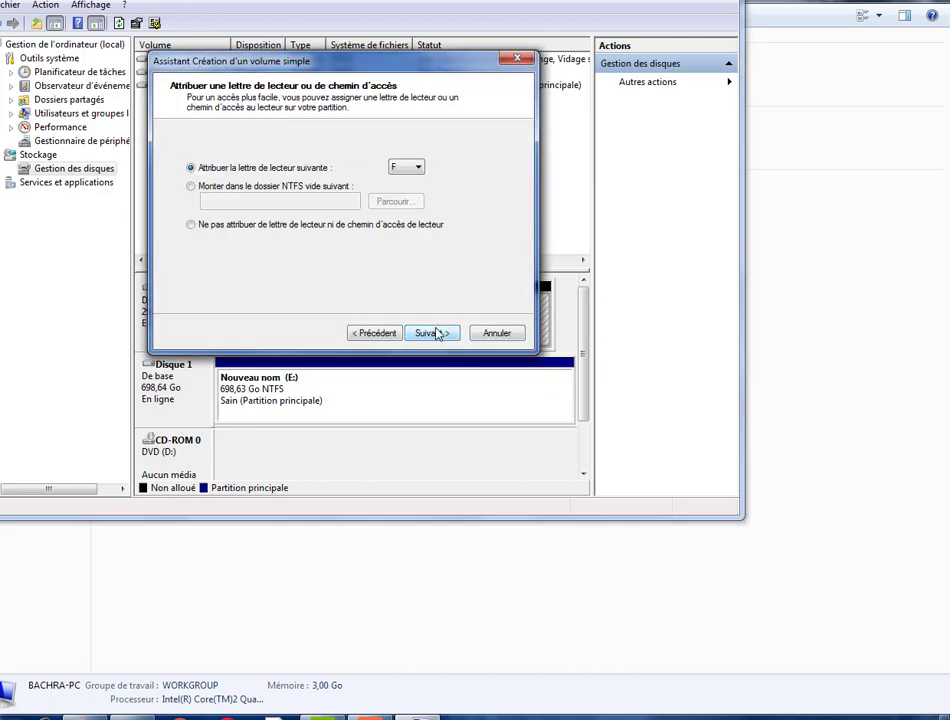
left_click(432, 333)
left_click(433, 333)
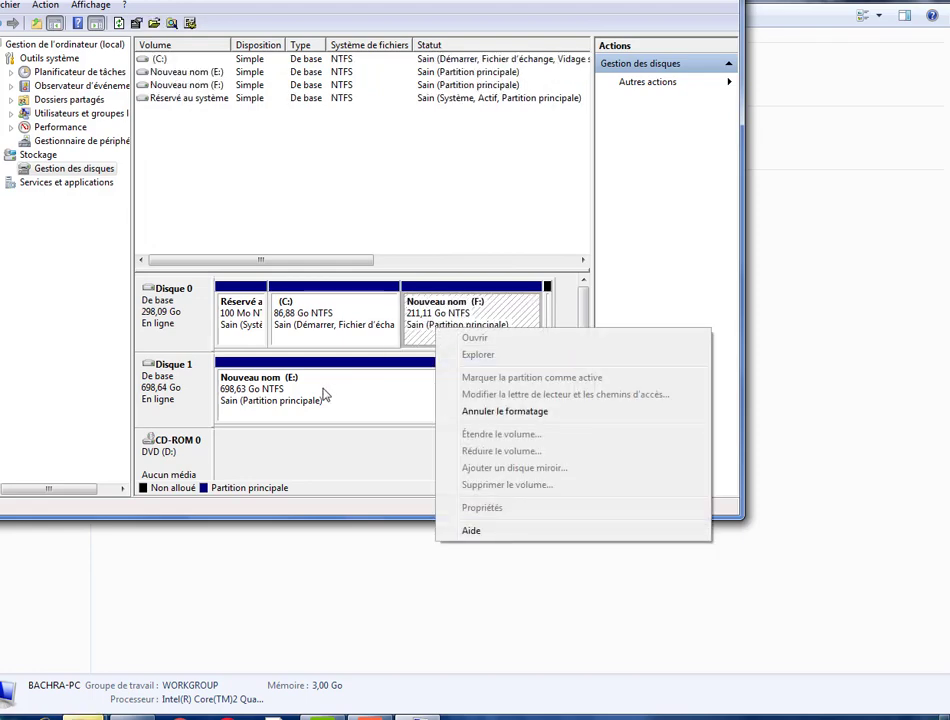
Step: Mark the Nouveau nom (F:) partition on Disk 0 as active and confirm the change
left_click(463, 305)
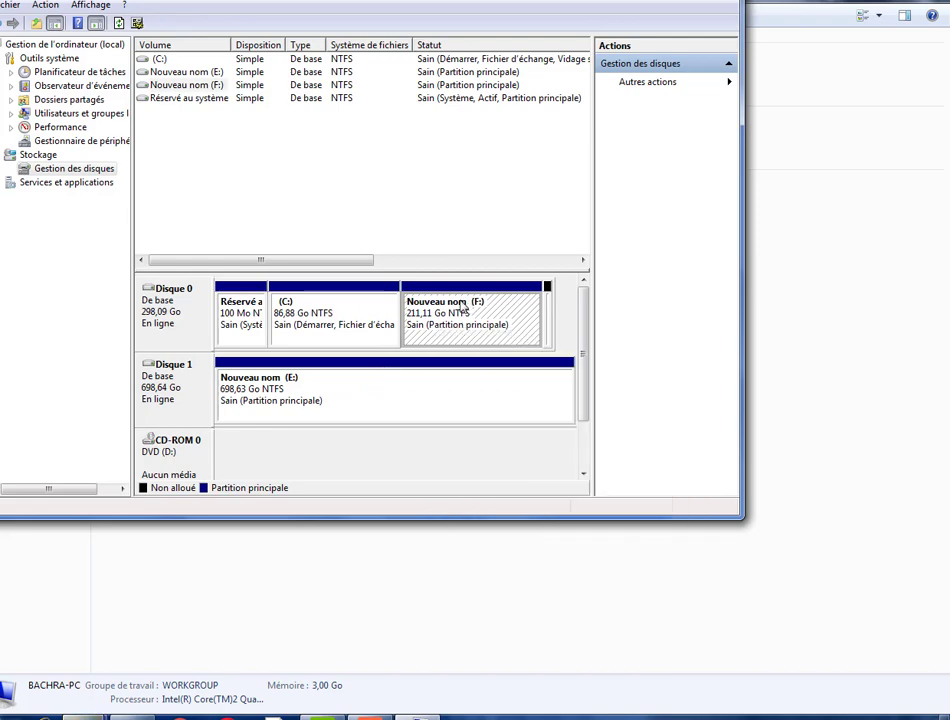
right_click(461, 305)
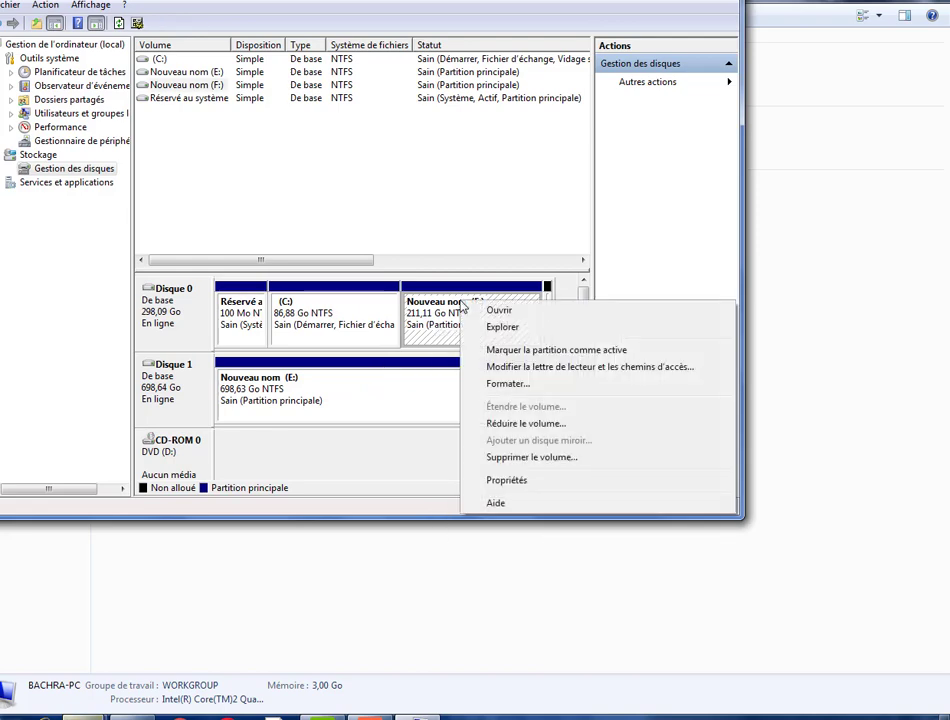
left_click(514, 352)
left_click(525, 418)
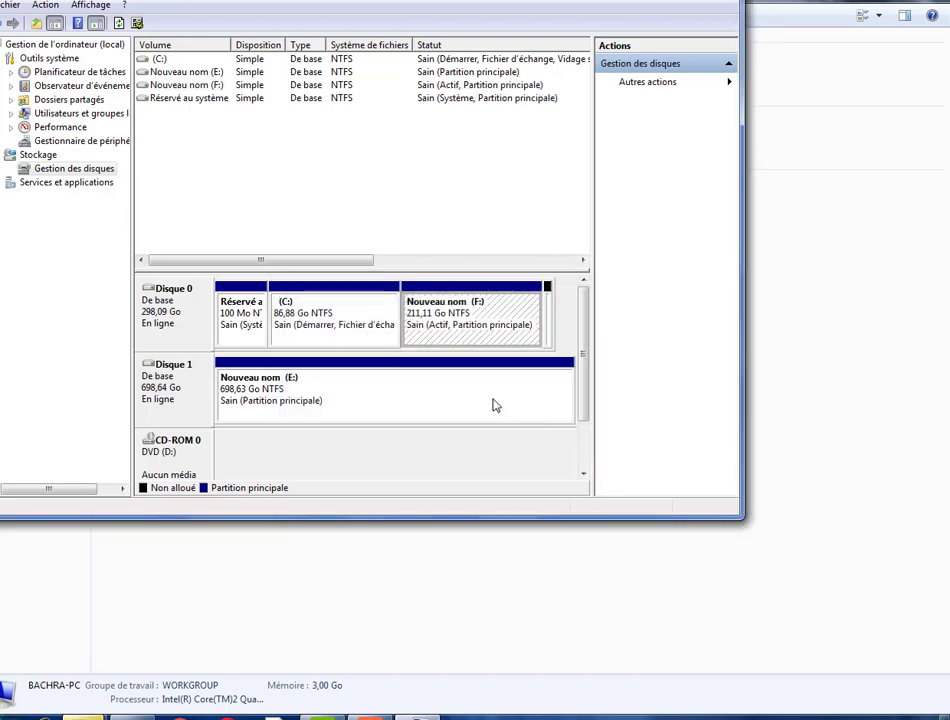
right_click(490, 347)
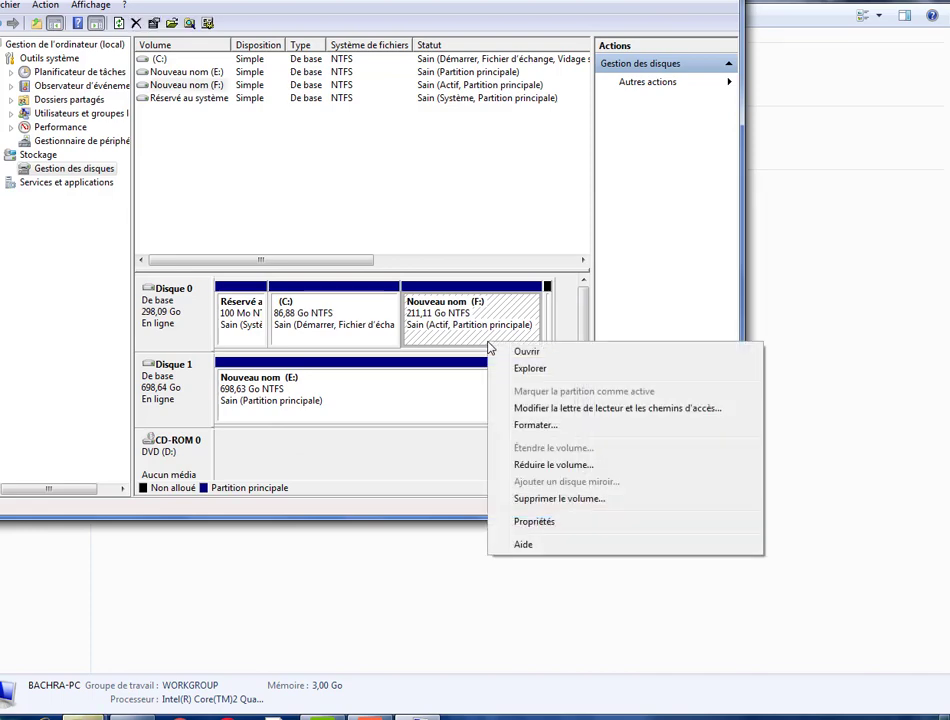
left_click(473, 337)
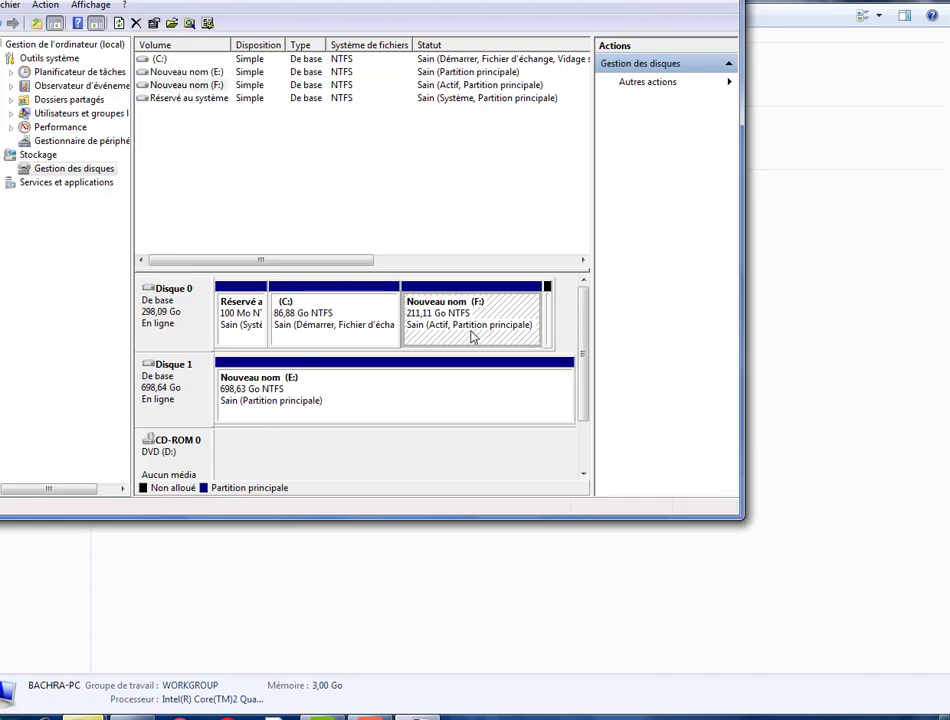